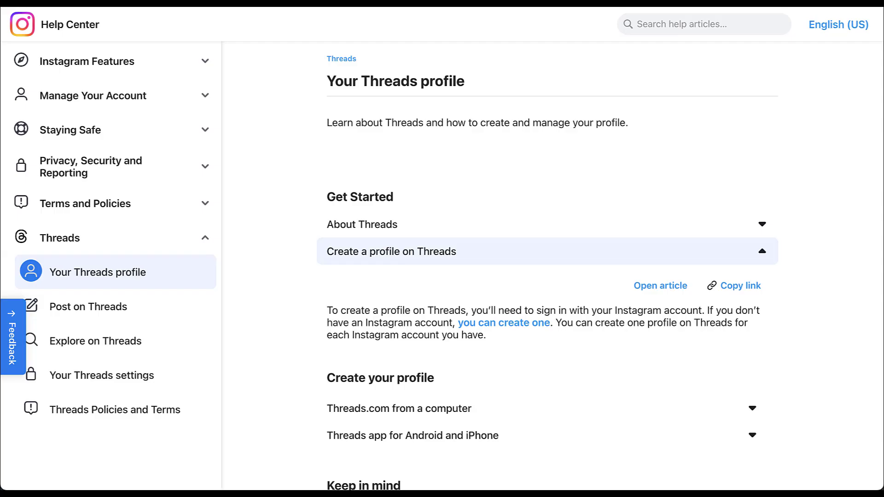
Step: Expand the 'Threads.com from a computer' and 'Threads app for Android and iPhone' profile-creation steps in the Help Center
scroll(553, 267, down, 5)
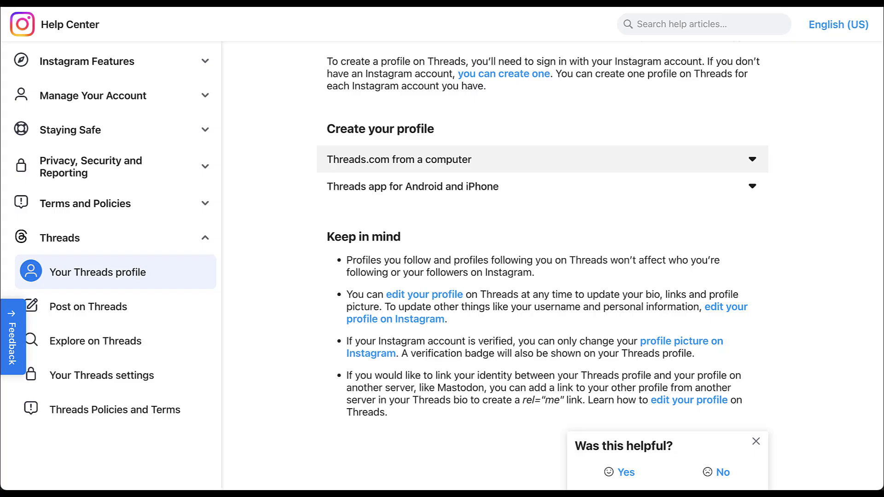
key(Return)
scroll(604, 263, down, 4)
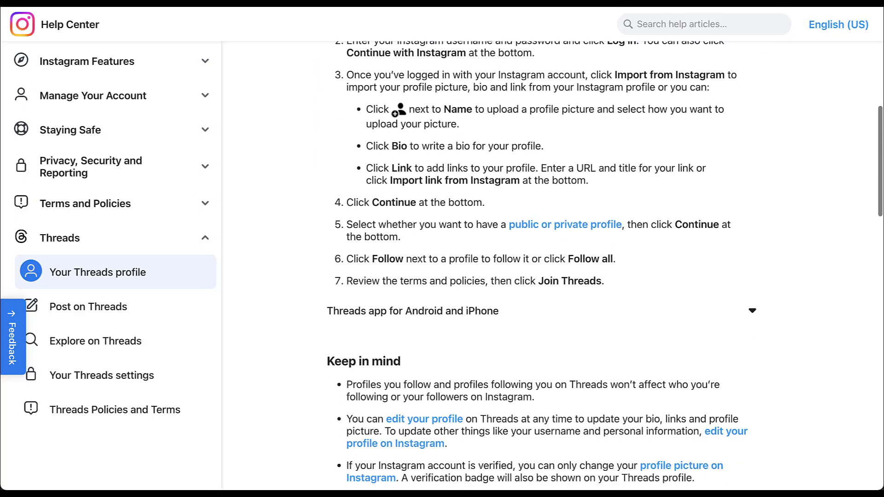
key(Tab)
key(Return)
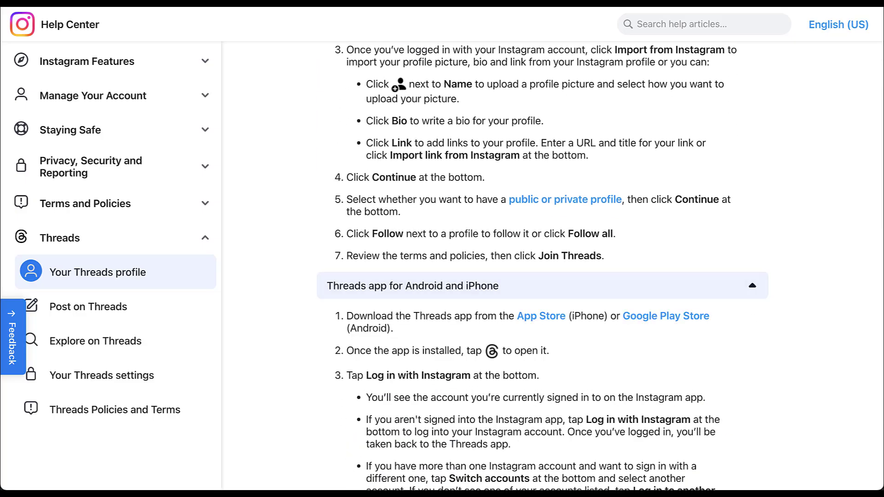
scroll(599, 265, down, 1)
scroll(599, 265, down, 3)
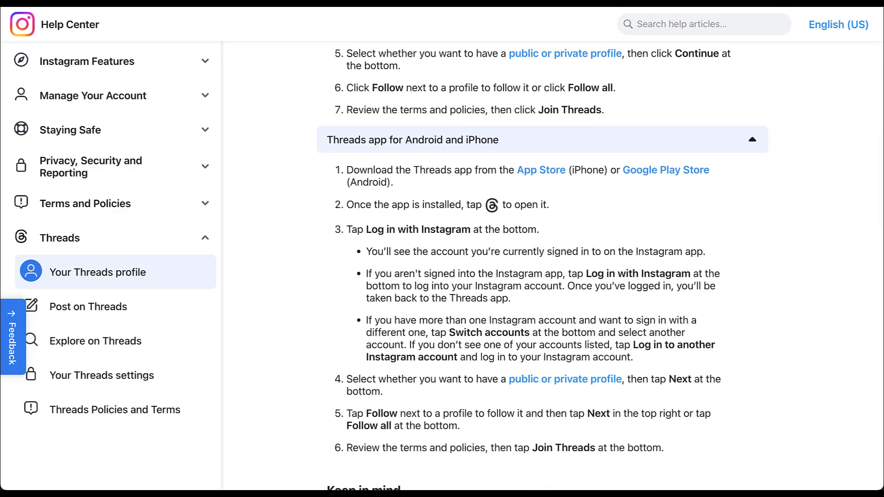
scroll(600, 265, up, 6)
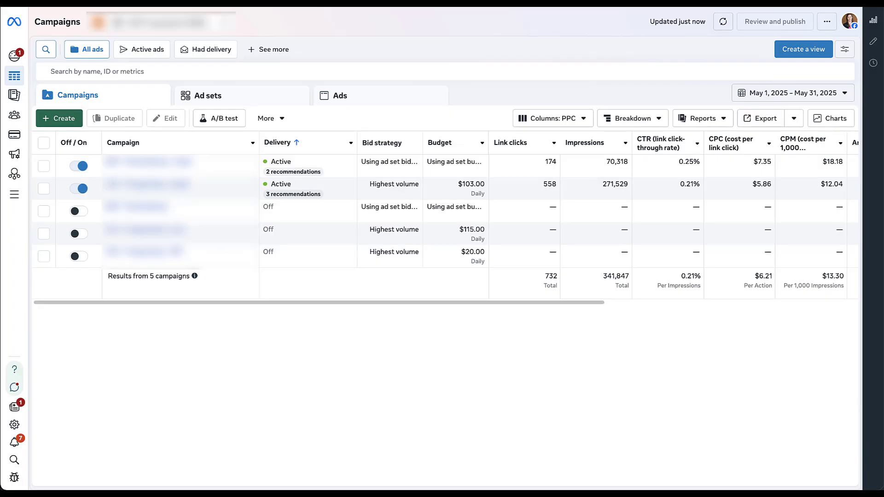
Step: Create a manual Traffic campaign draft named New Traffic Campaign and advance to its ad set
click(59, 118)
click(359, 174)
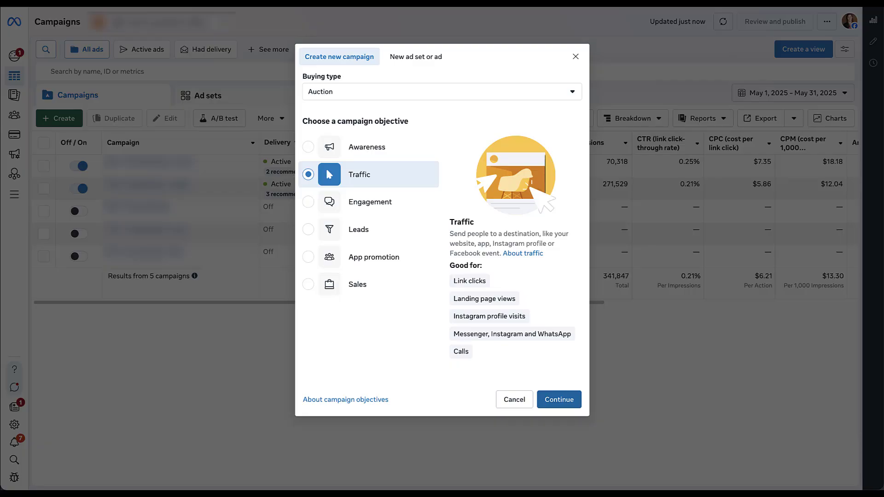
click(559, 399)
click(396, 247)
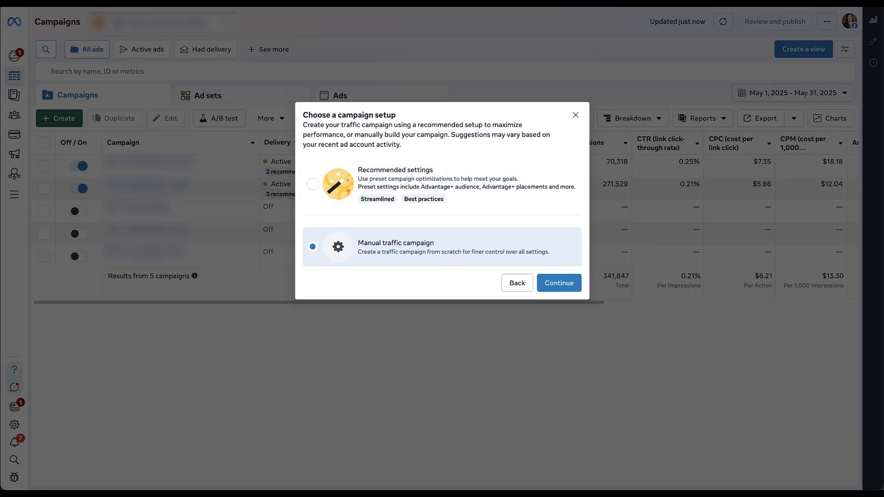
click(559, 283)
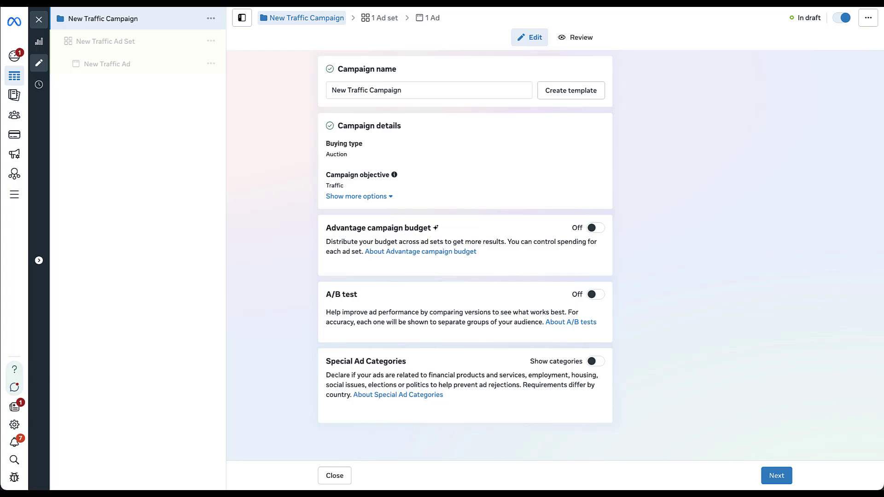
click(776, 476)
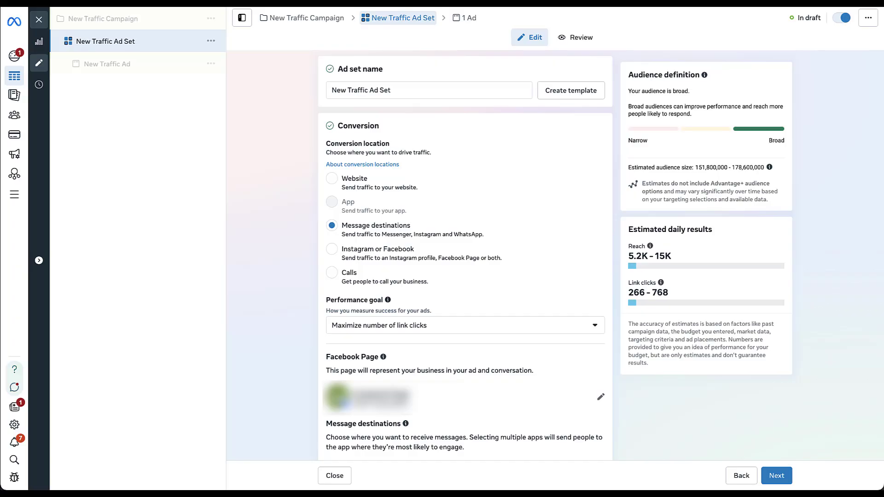
Step: Set the New Traffic Ad Set's conversion location to Website
click(331, 178)
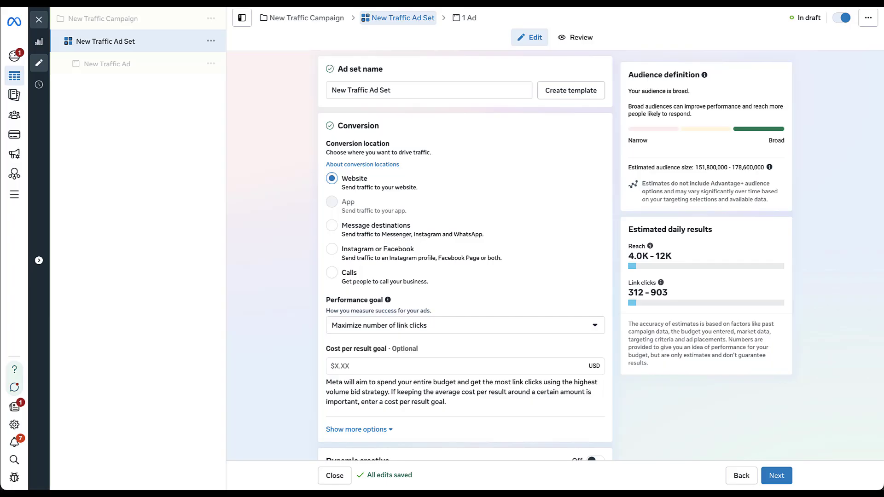
scroll(465, 258, down, 20)
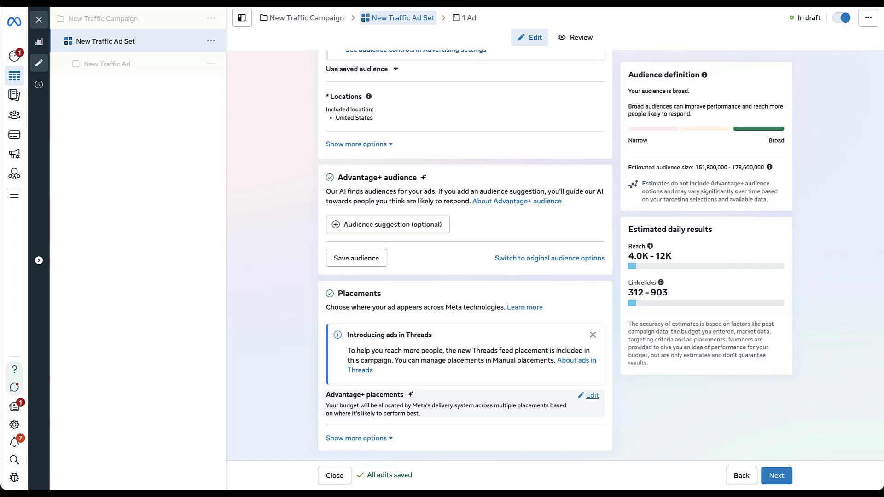
Step: Switch the ad set from Advantage+ to manual placements
scroll(465, 254, down, 1)
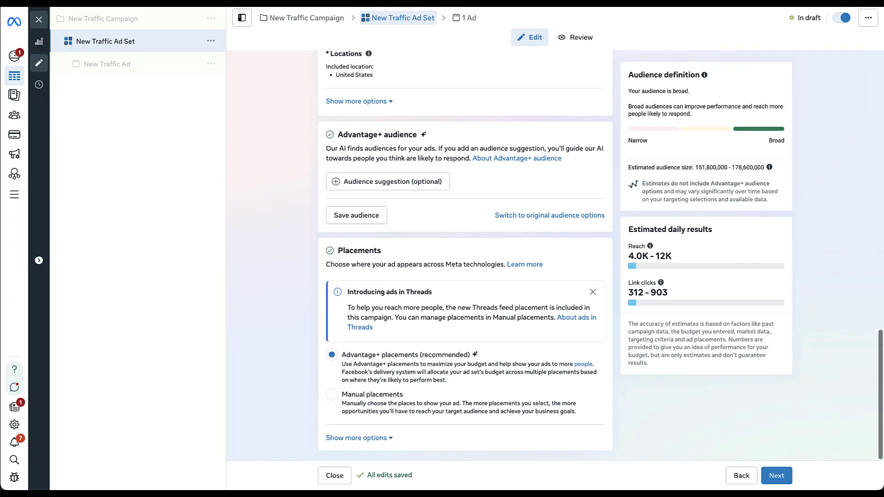
click(331, 394)
scroll(466, 253, down, 6)
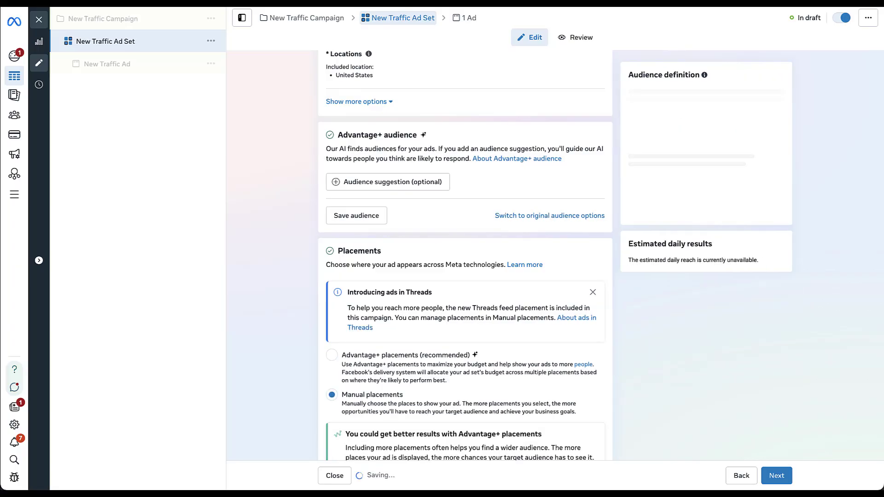
scroll(465, 253, down, 4)
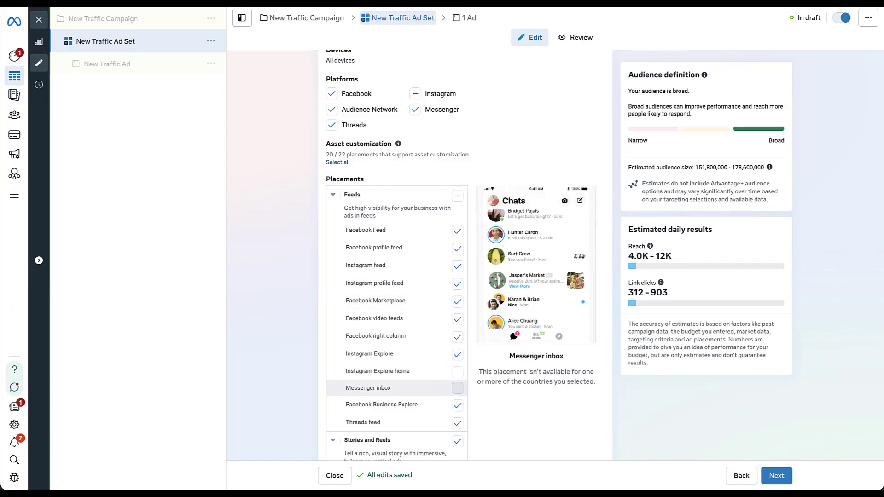
scroll(396, 363, down, 2)
scroll(396, 364, down, 1)
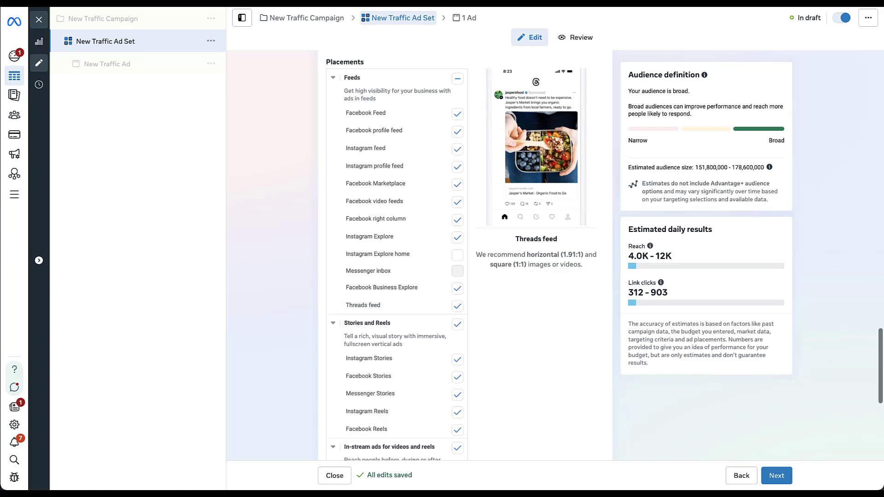
scroll(396, 294, up, 5)
Step: Exclude Facebook and Audience Network, keeping only Threads feed and Instagram feed placements
click(331, 178)
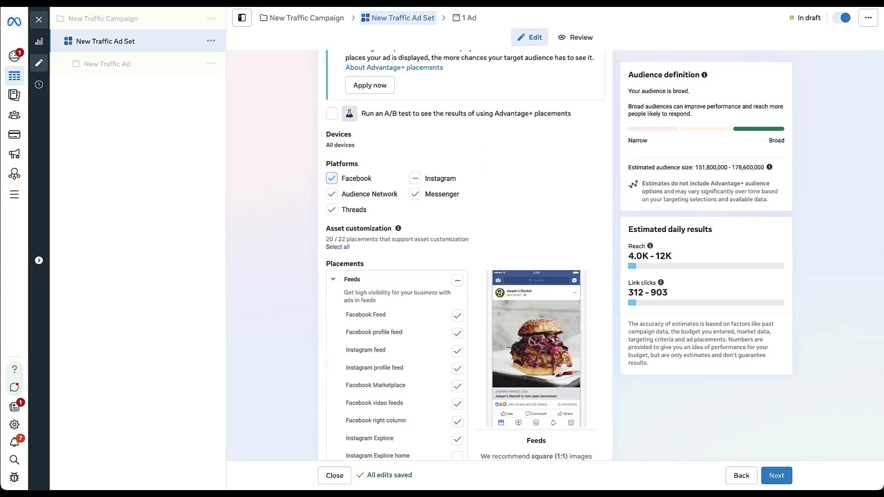
click(332, 193)
click(415, 178)
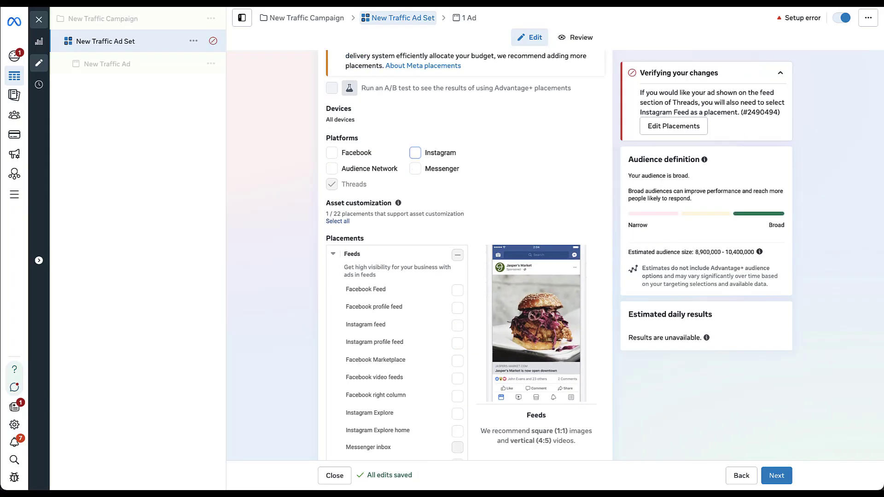
scroll(396, 285, down, 4)
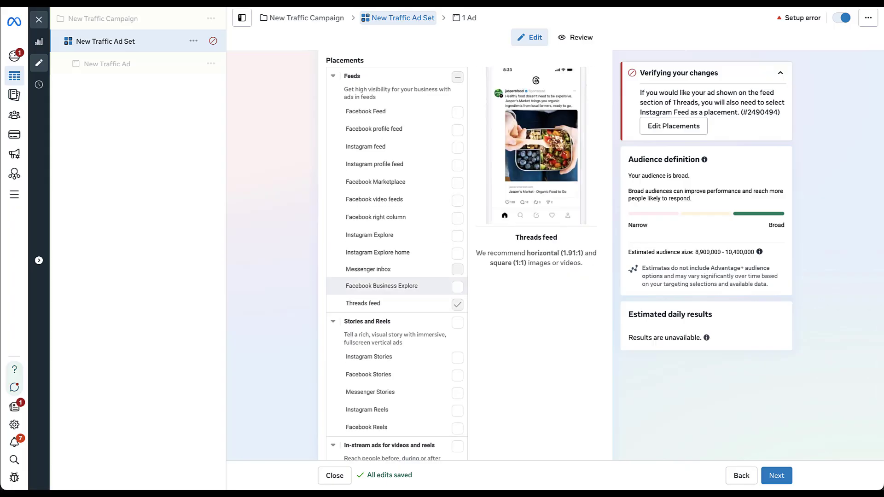
scroll(396, 253, up, 1)
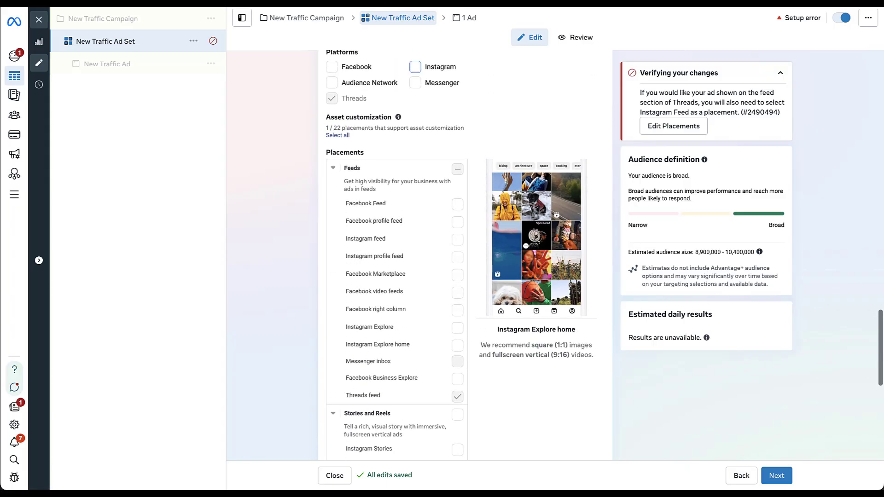
drag(640, 92, 783, 112)
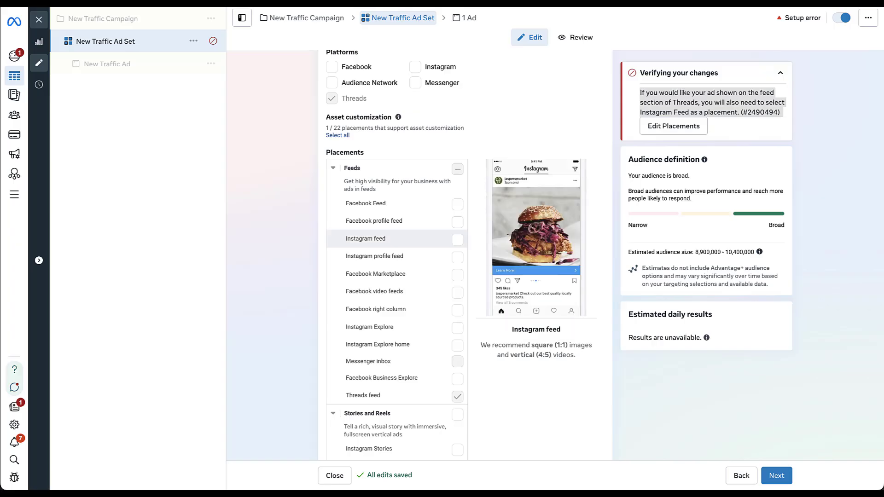
click(457, 239)
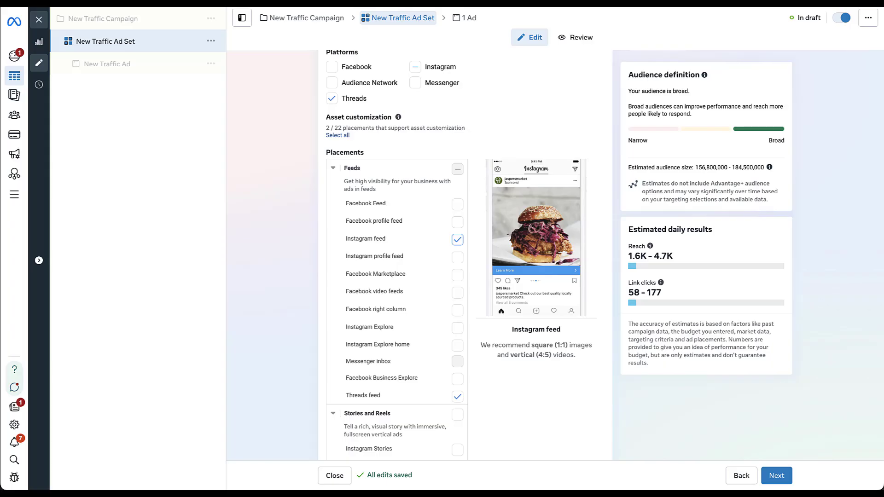
Step: Move to the ad level, view the Advanced preview across placements, then close the draft editor
click(777, 476)
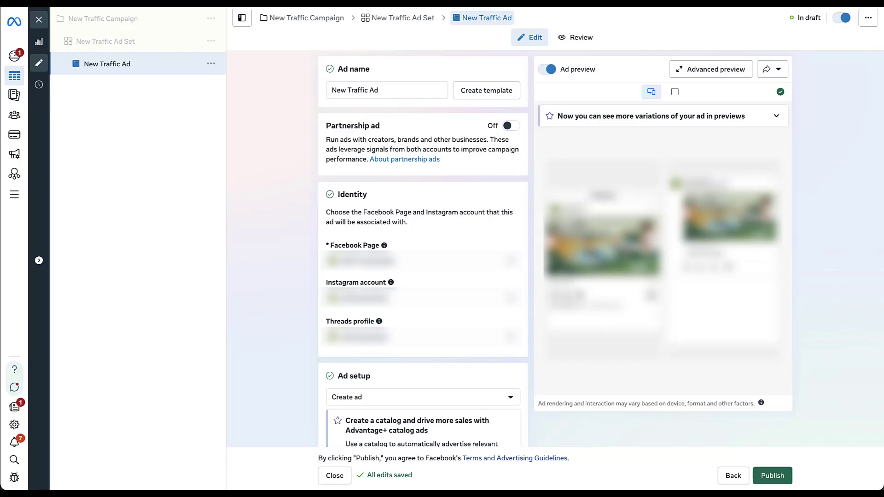
click(712, 69)
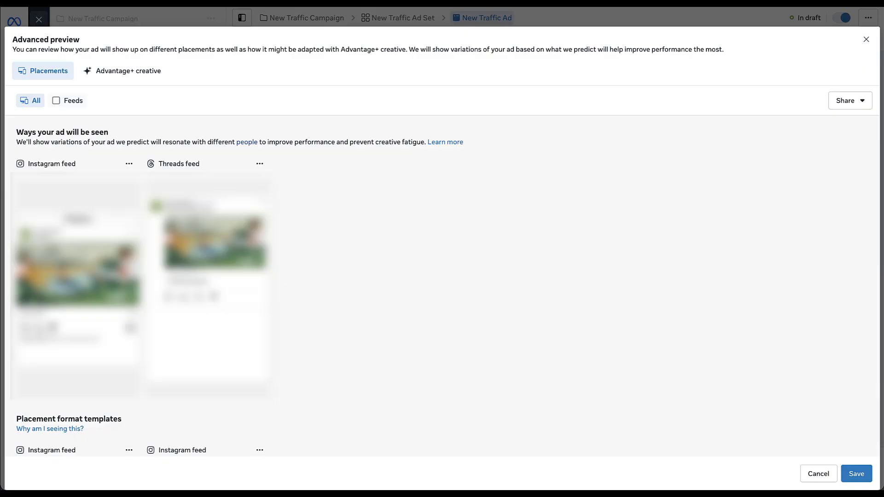
key(Escape)
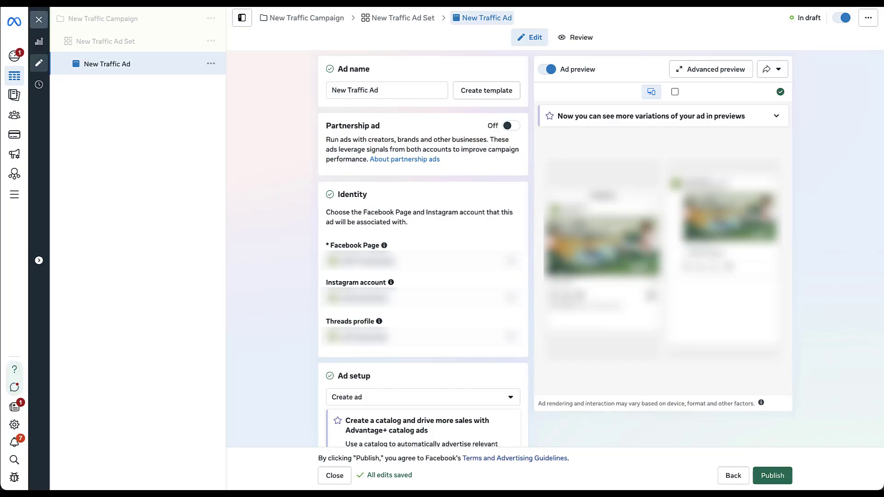
click(39, 19)
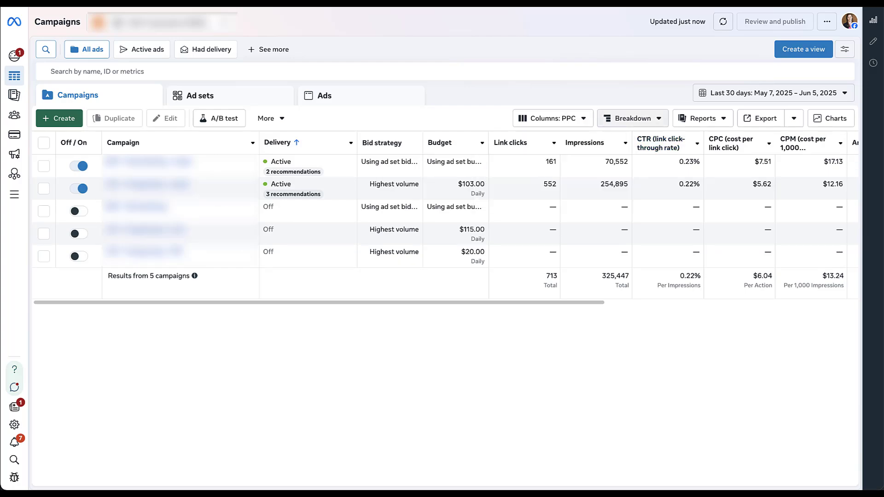
Step: Break down the Campaigns table by Placement and review the per-platform rows
click(633, 118)
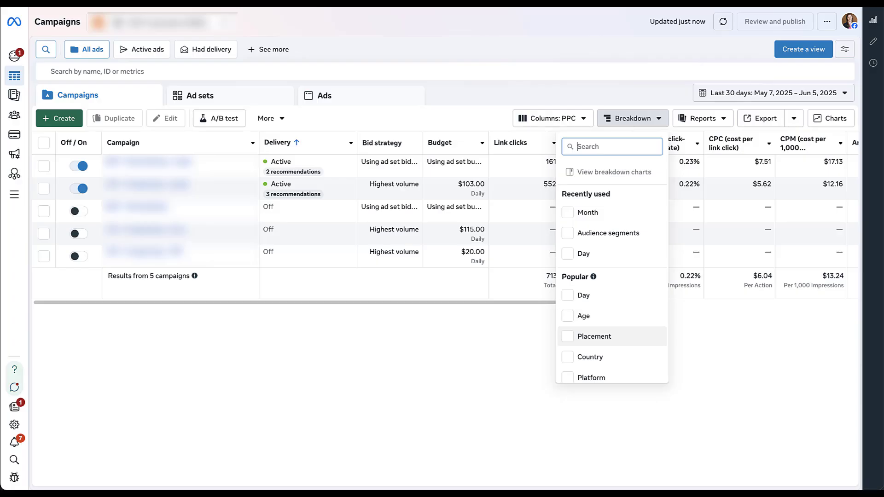
click(594, 336)
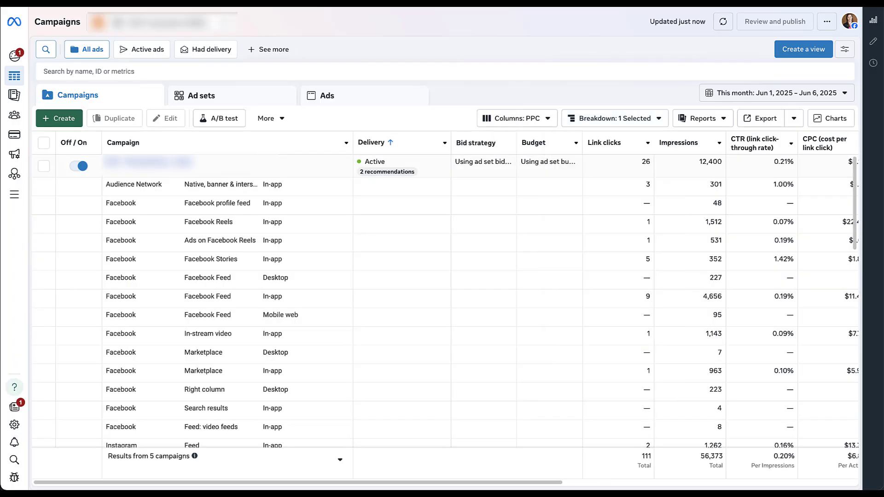
scroll(445, 301, down, 4)
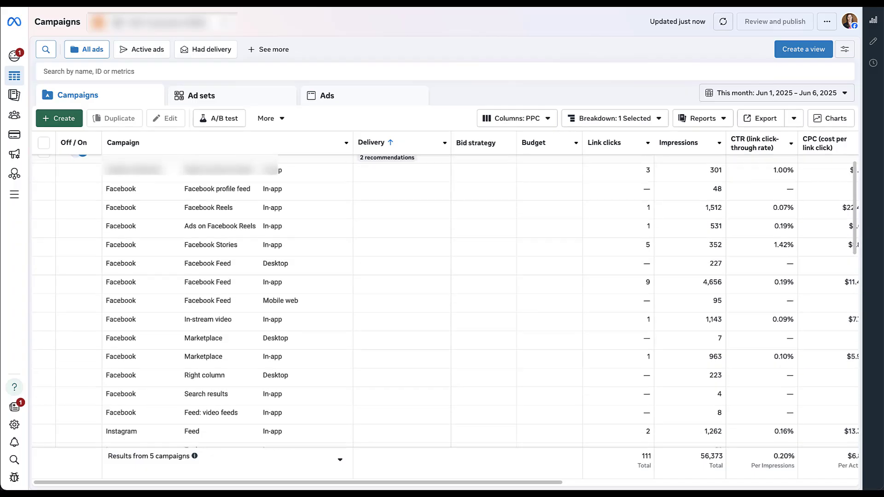
scroll(445, 301, up, 3)
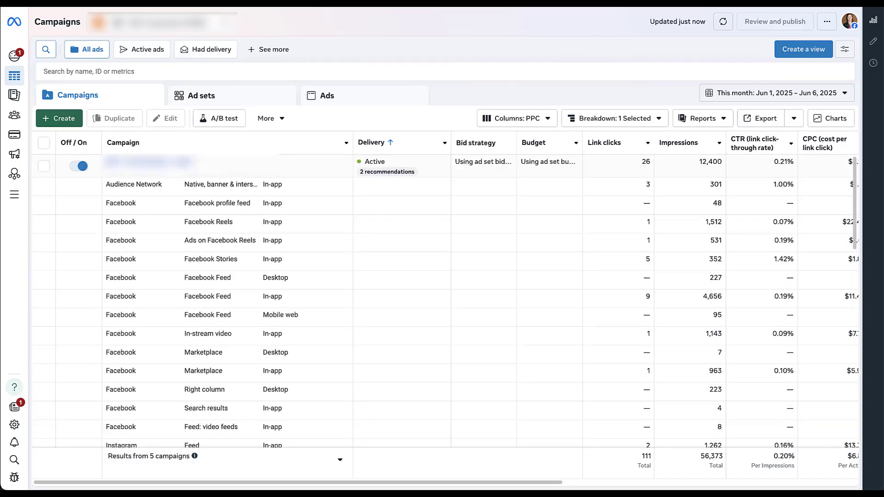
scroll(446, 301, down, 4)
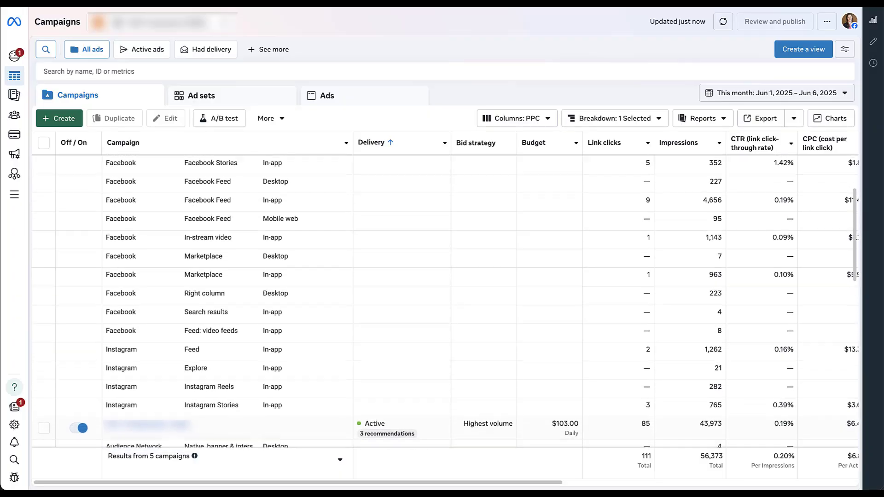
scroll(446, 302, down, 6)
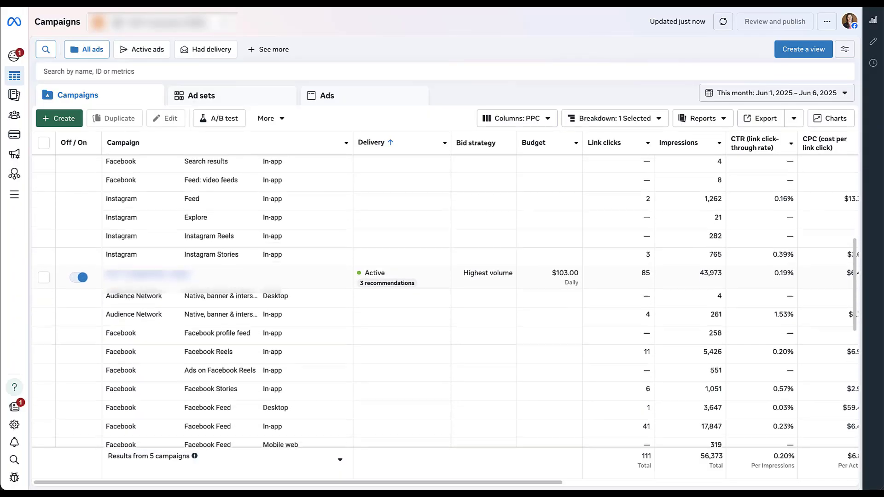
scroll(446, 302, down, 3)
scroll(445, 301, up, 12)
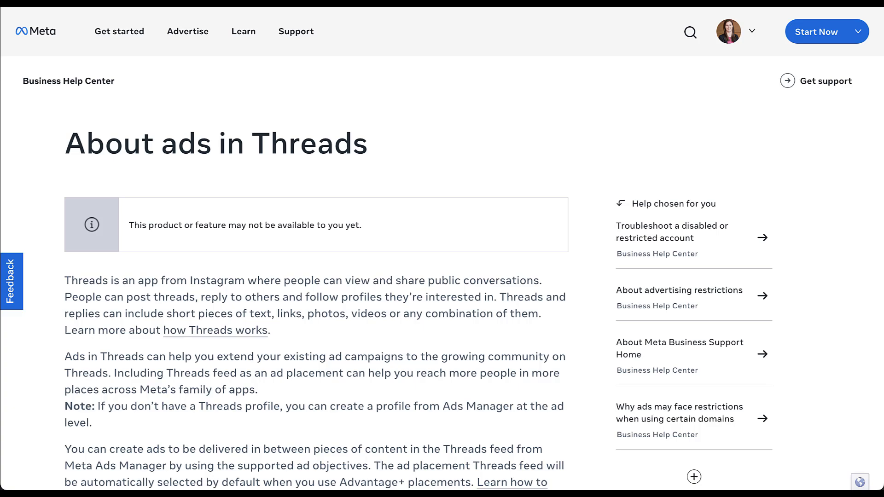
scroll(442, 249, down, 10)
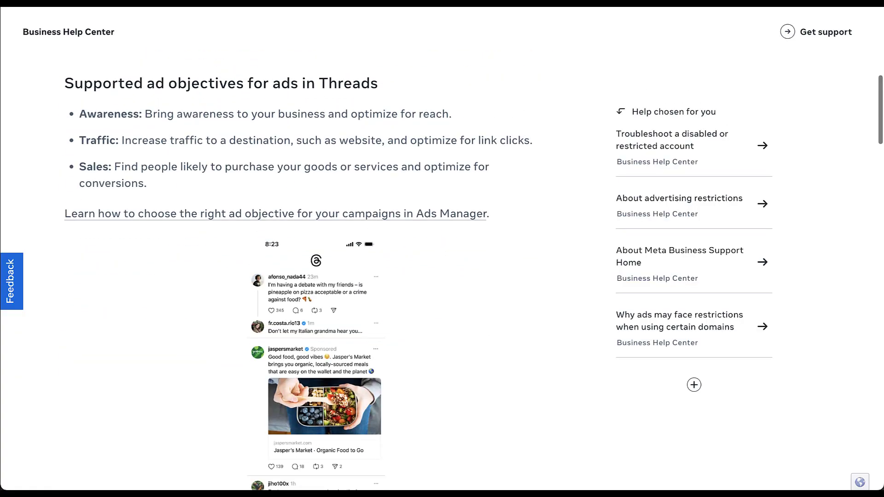